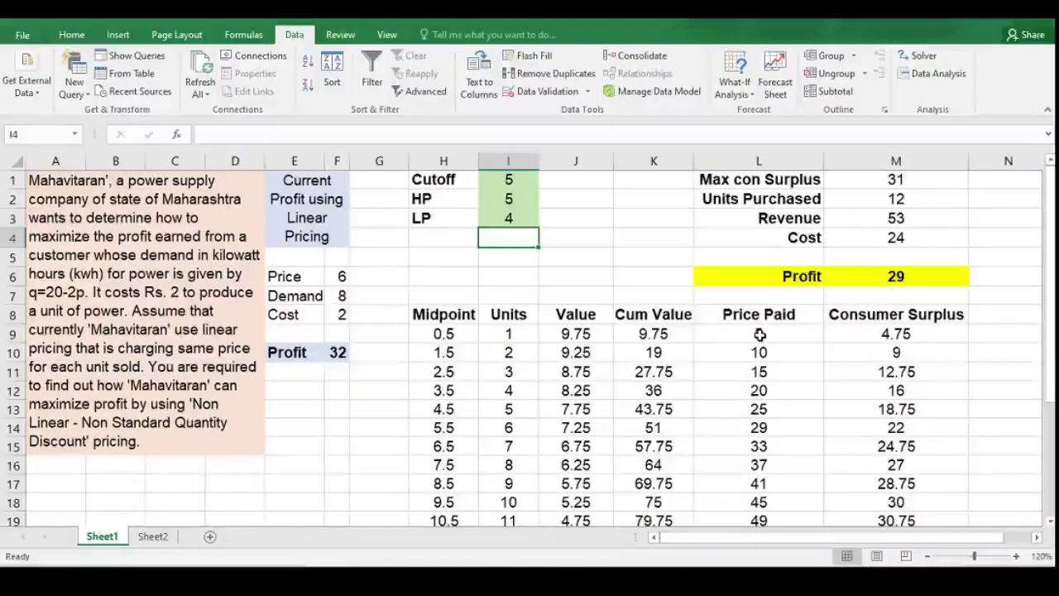
- In the first Price Paid cell (L9), start an IF formula that tests I9<=Cutoff and returns I9*HP when true
{"action": "left_click", "coordinate": [758, 333]}
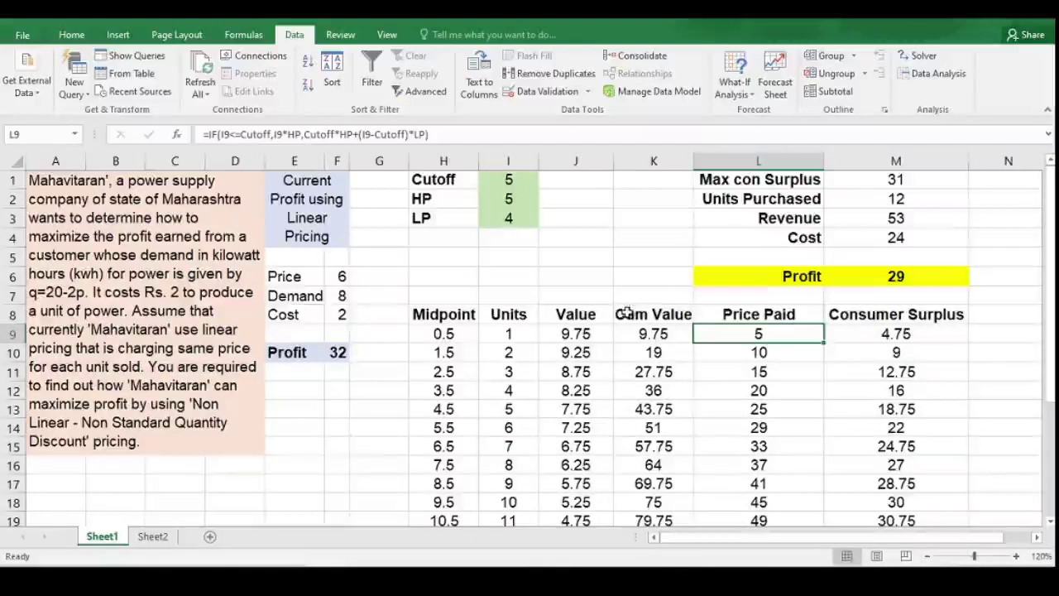
{"action": "double_click", "coordinate": [779, 333]}
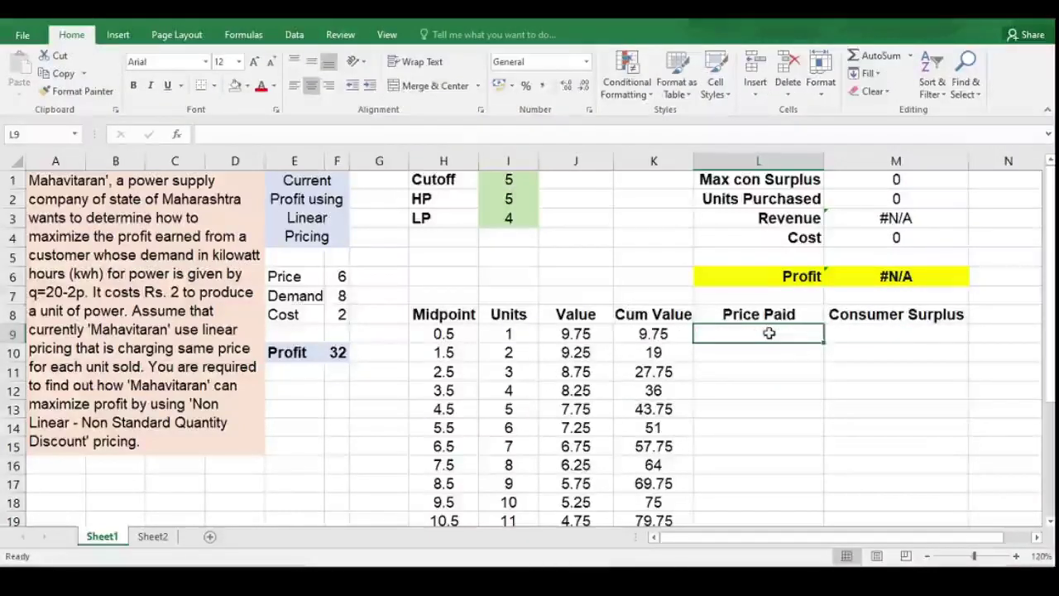
{"action": "type", "text": "="}
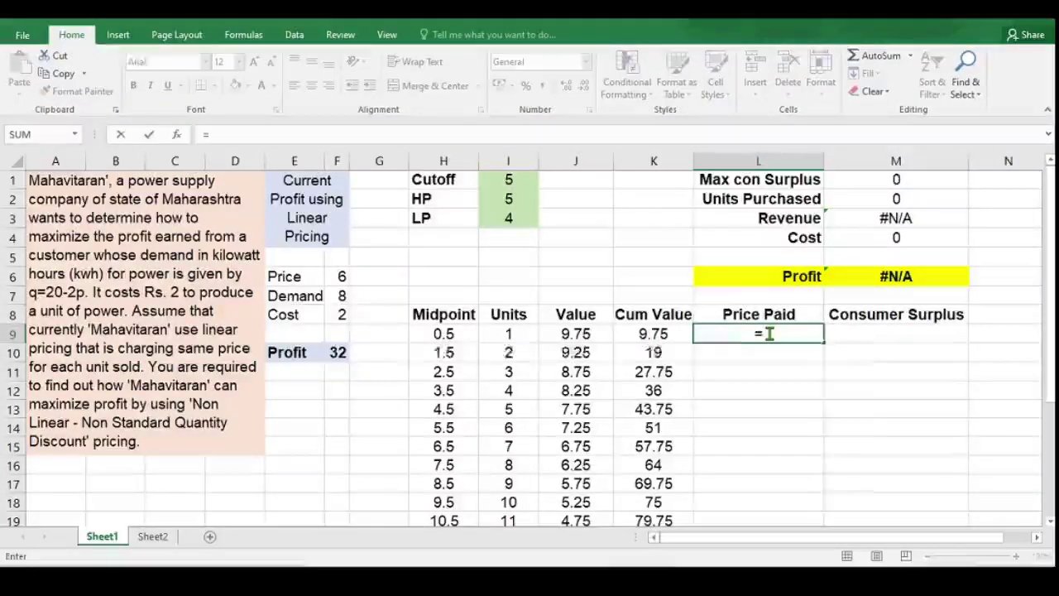
{"action": "type", "text": "if("}
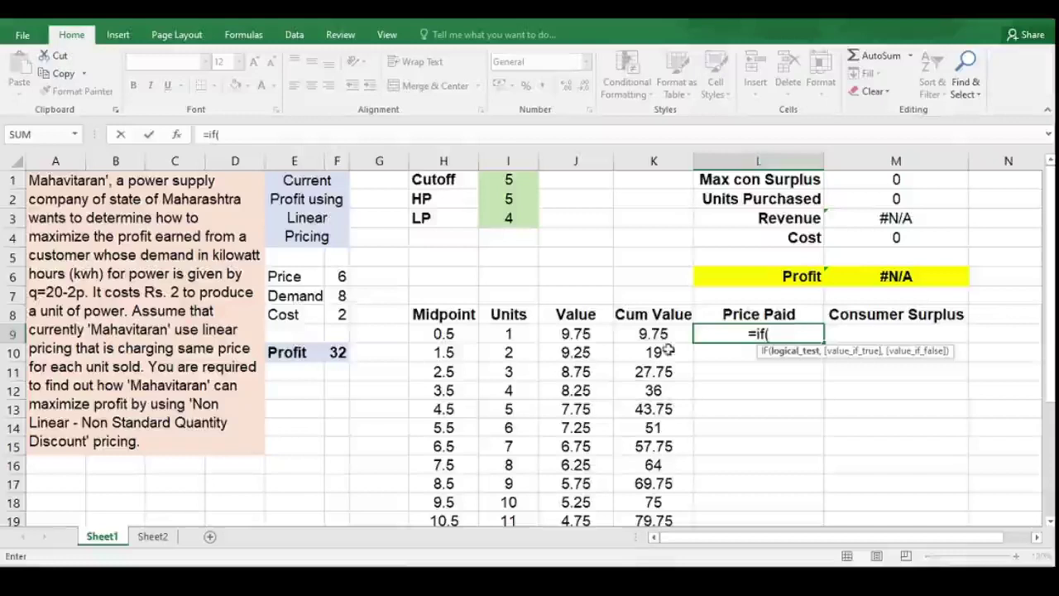
{"action": "left_click", "coordinate": [511, 333]}
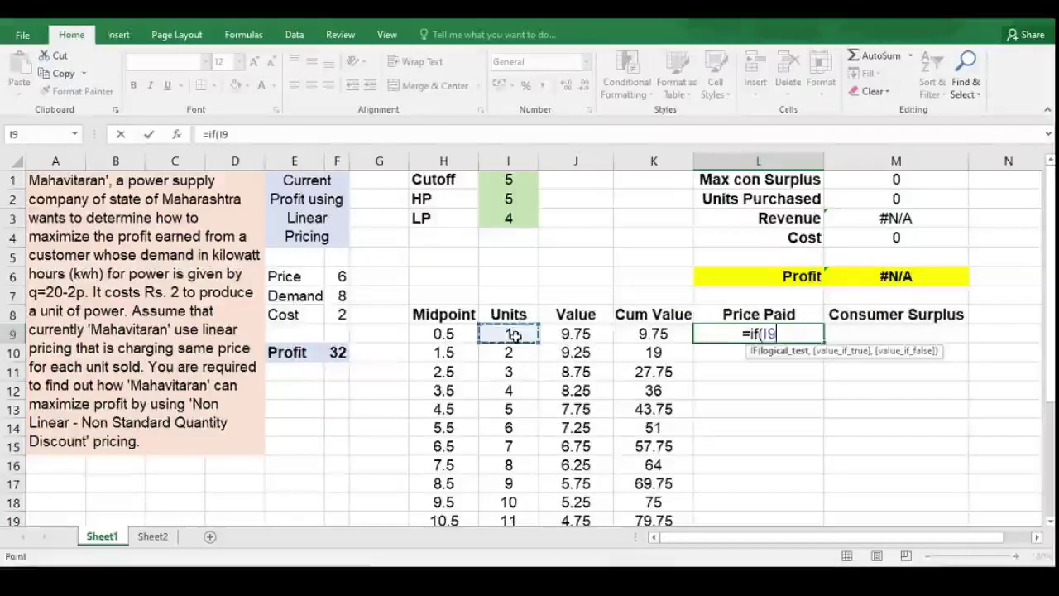
{"action": "type", "text": "<="}
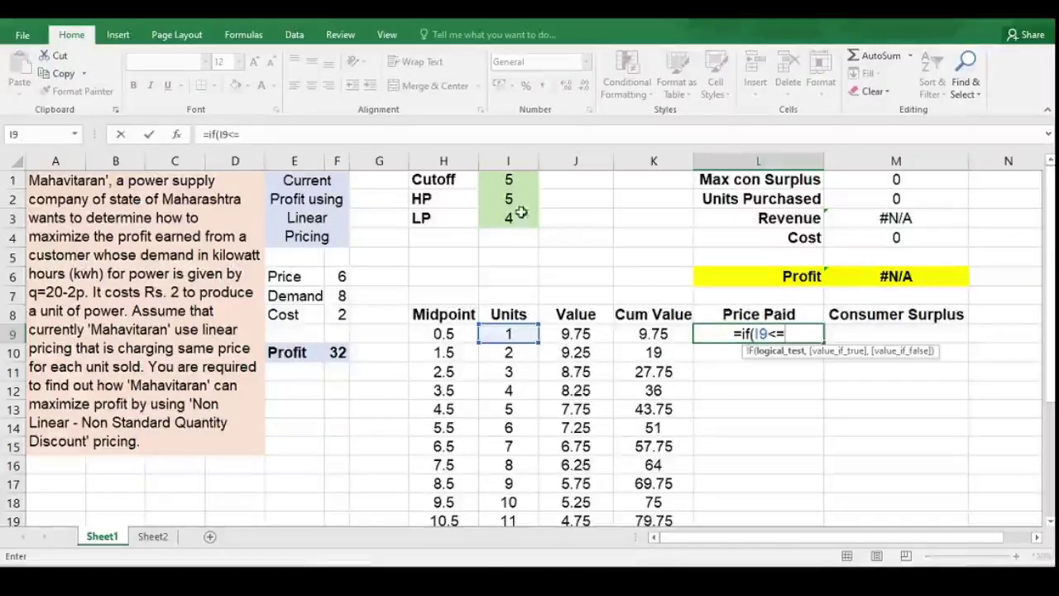
{"action": "left_click", "coordinate": [526, 180]}
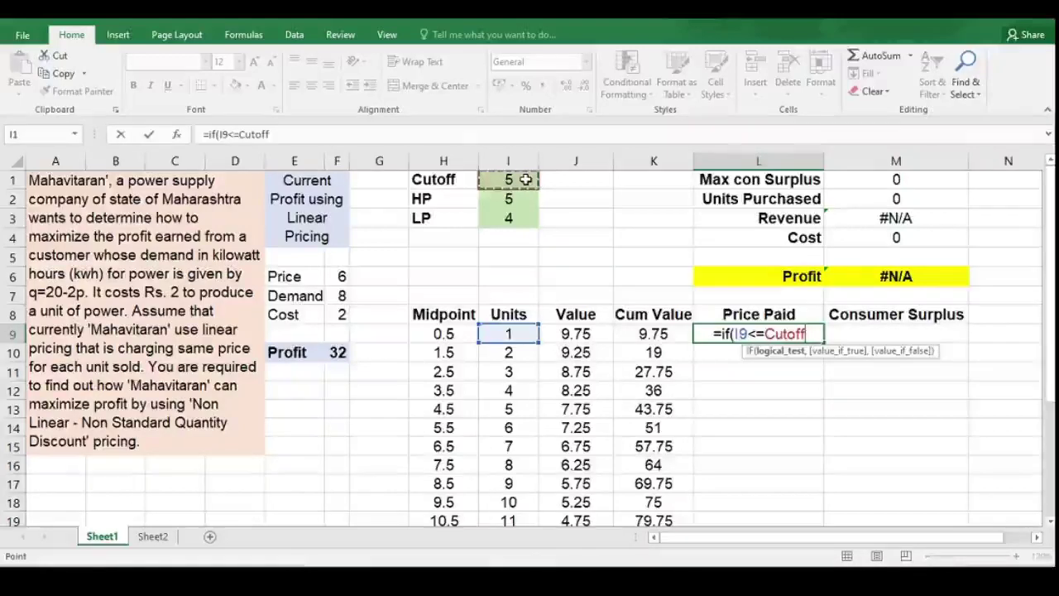
{"action": "type", "text": ","}
{"action": "left_click", "coordinate": [515, 333]}
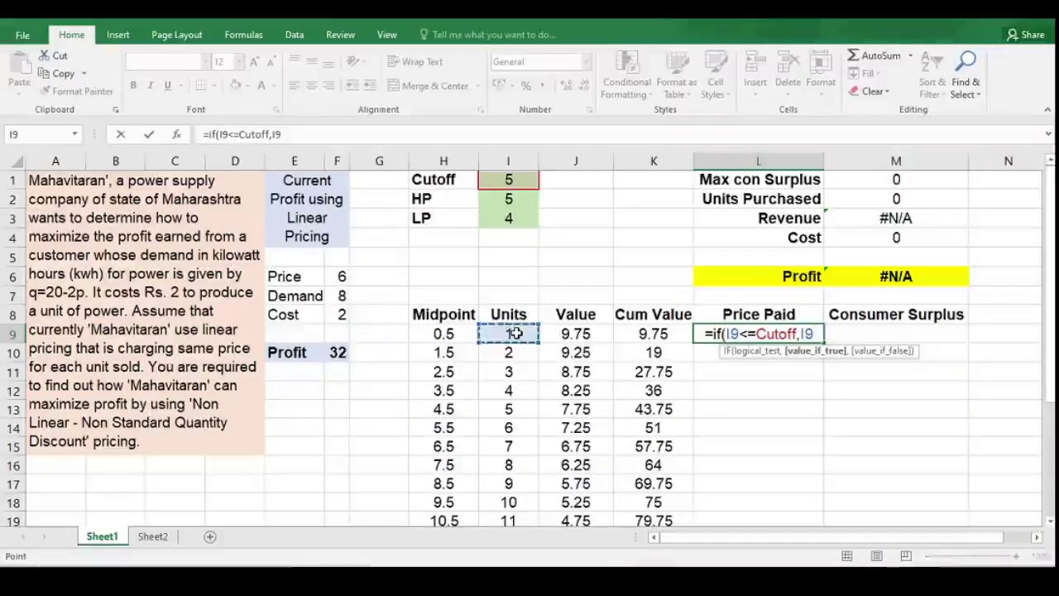
{"action": "type", "text": "*"}
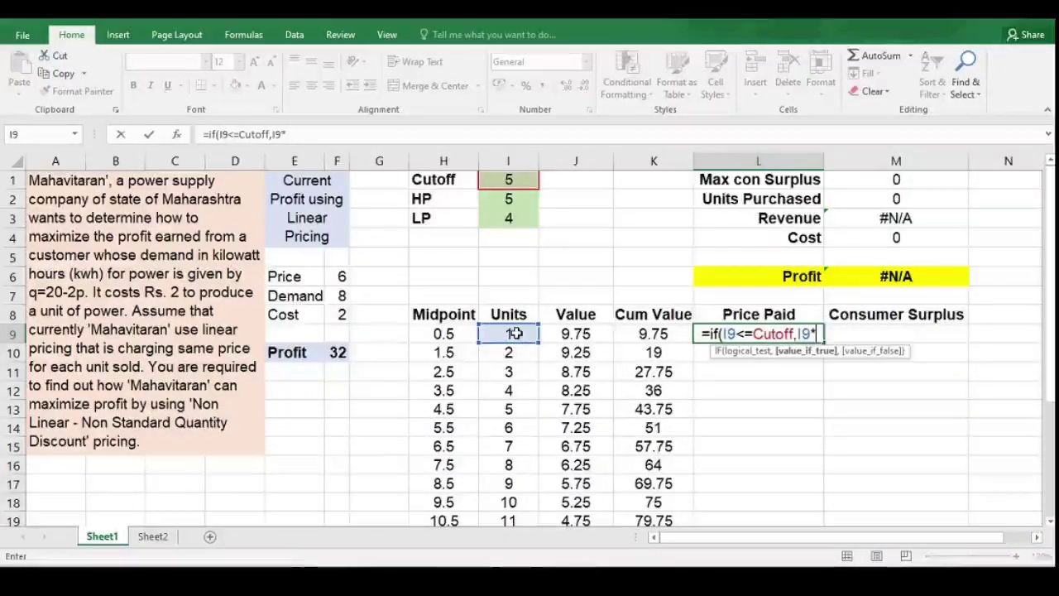
{"action": "left_click", "coordinate": [513, 195]}
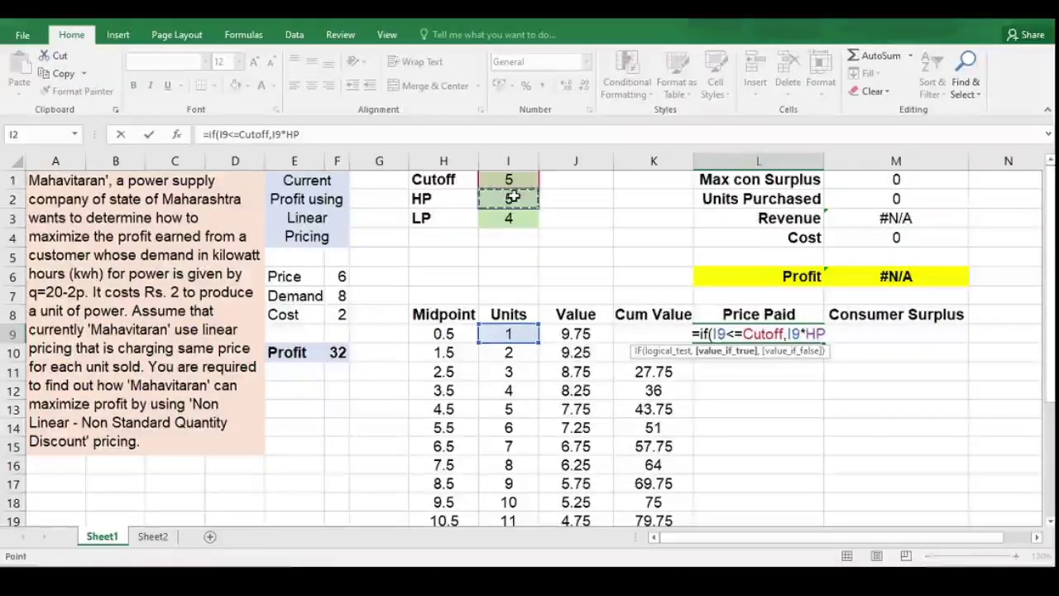
{"action": "type", "text": ","}
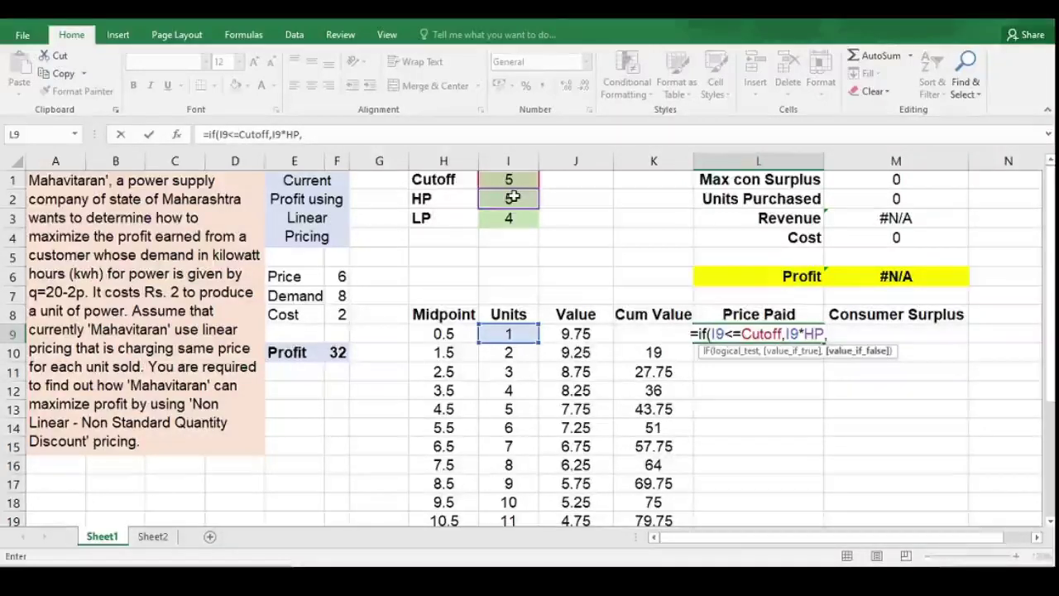
- Complete the L9 formula with I9*LP as the false result and fill it down the Price Paid column
{"action": "left_click", "coordinate": [514, 334]}
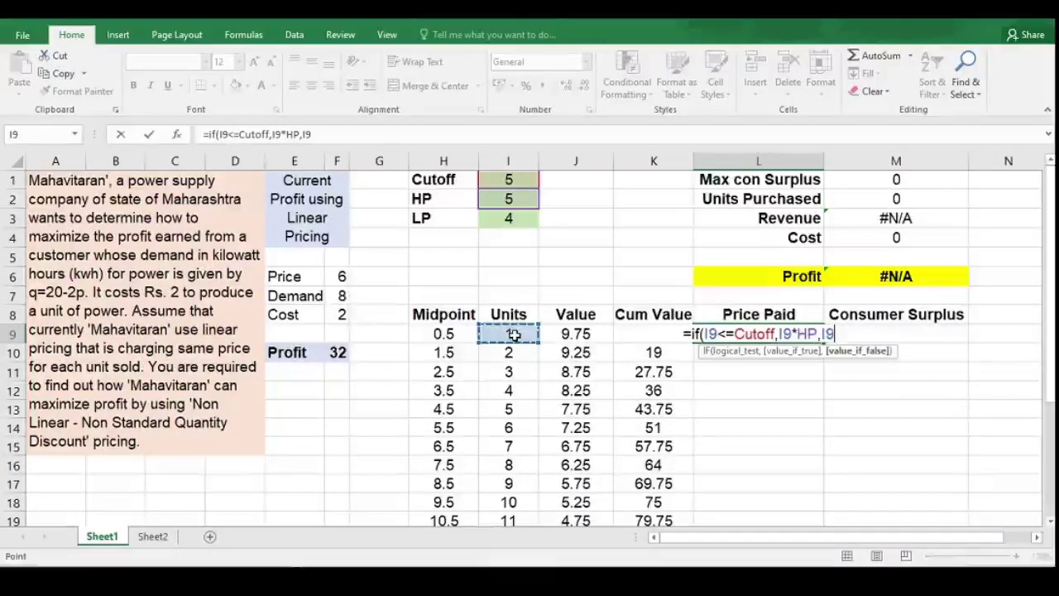
{"action": "type", "text": "*"}
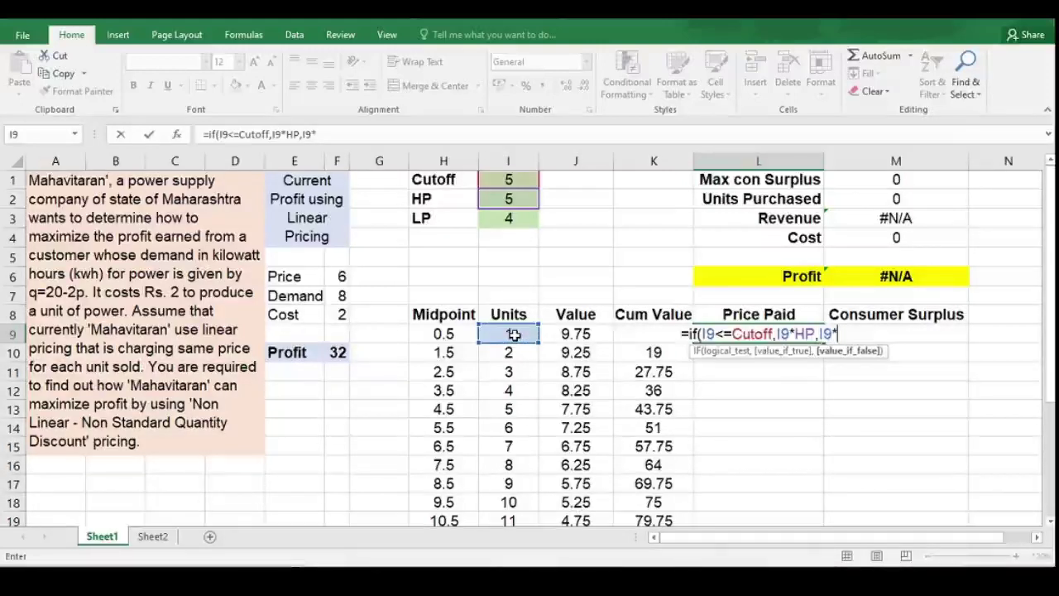
{"action": "left_click", "coordinate": [514, 217]}
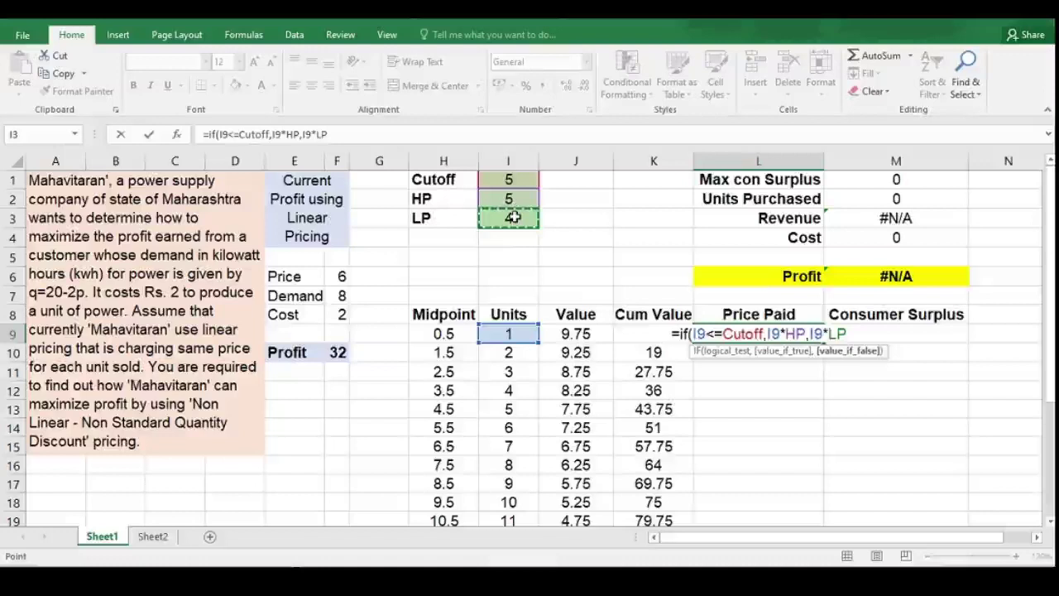
{"action": "type", "text": ")"}
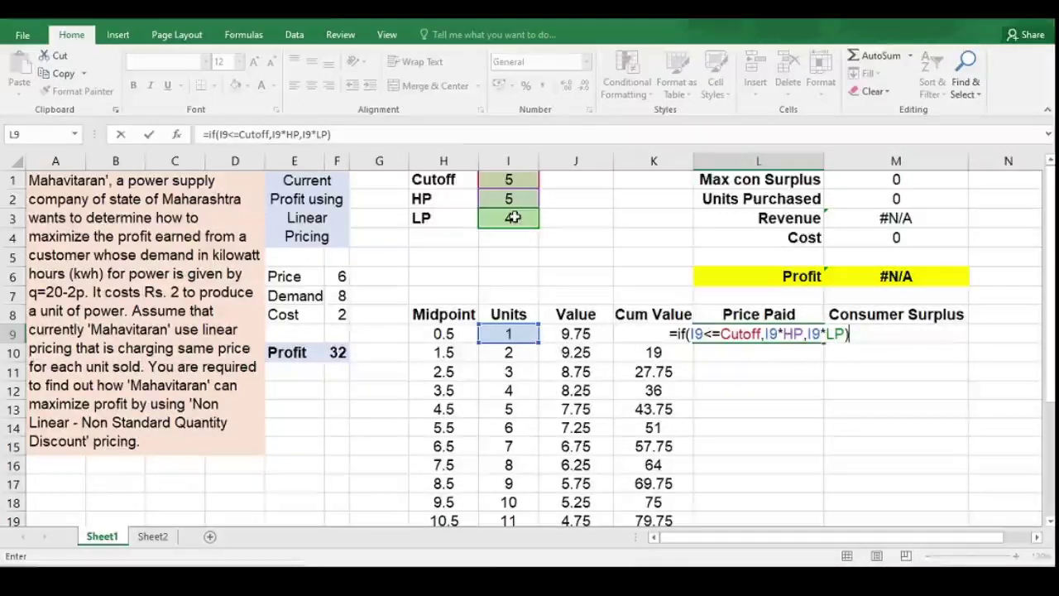
{"action": "key", "text": "Return"}
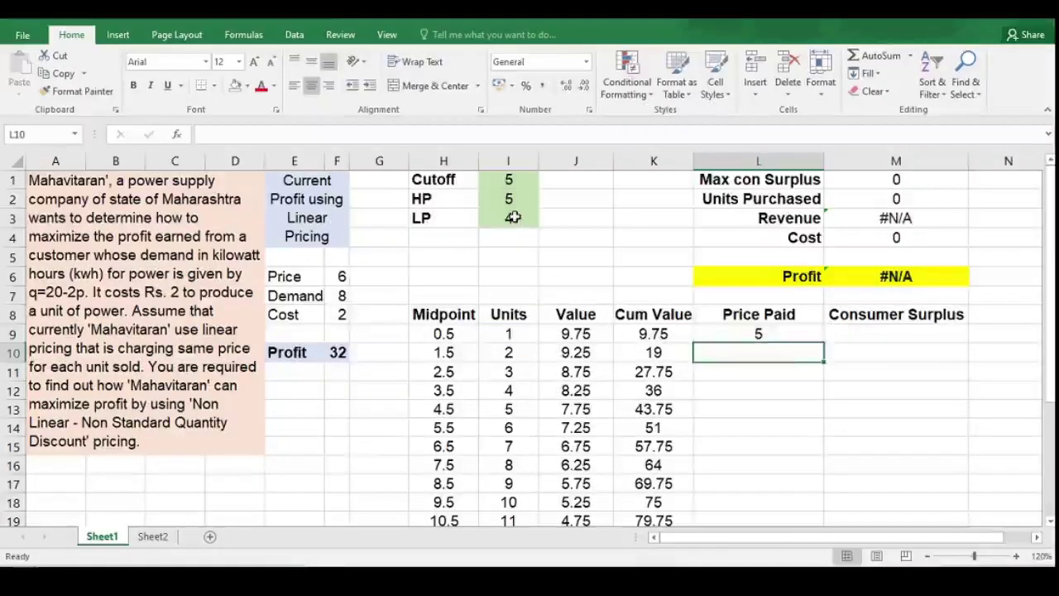
{"action": "left_click", "coordinate": [795, 333]}
{"action": "double_click", "coordinate": [824, 342]}
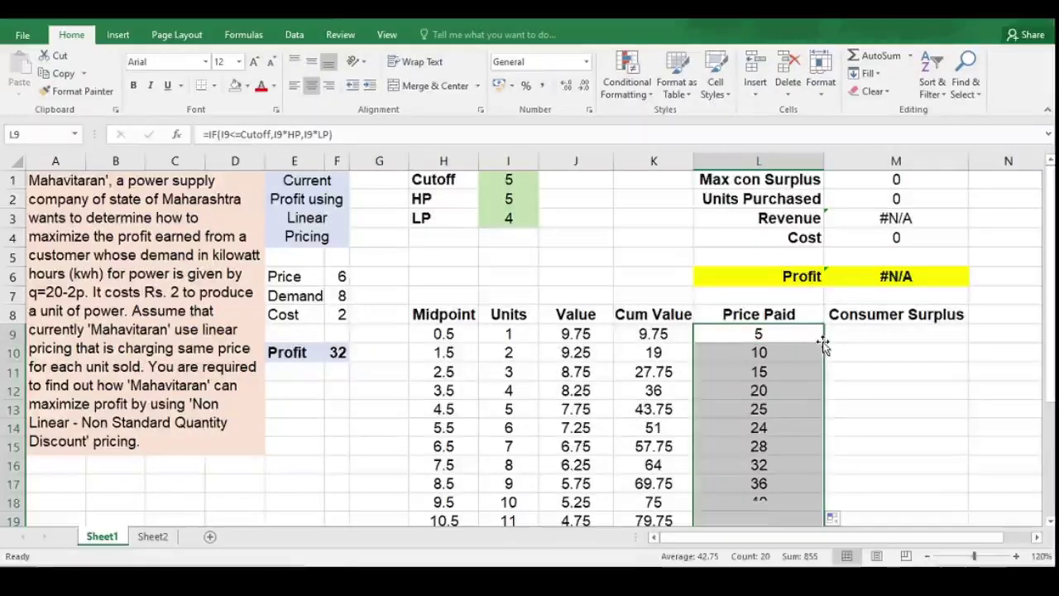
- Calculate Consumer Surplus in M9 as =K9-L9 and fill the formula down the column
{"action": "left_click", "coordinate": [918, 331]}
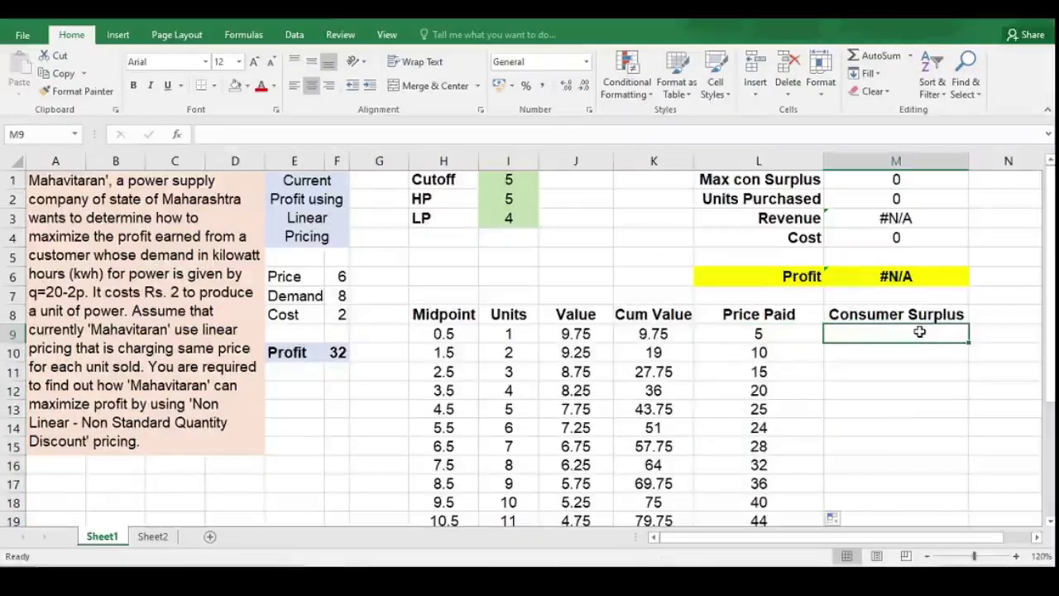
{"action": "type", "text": "="}
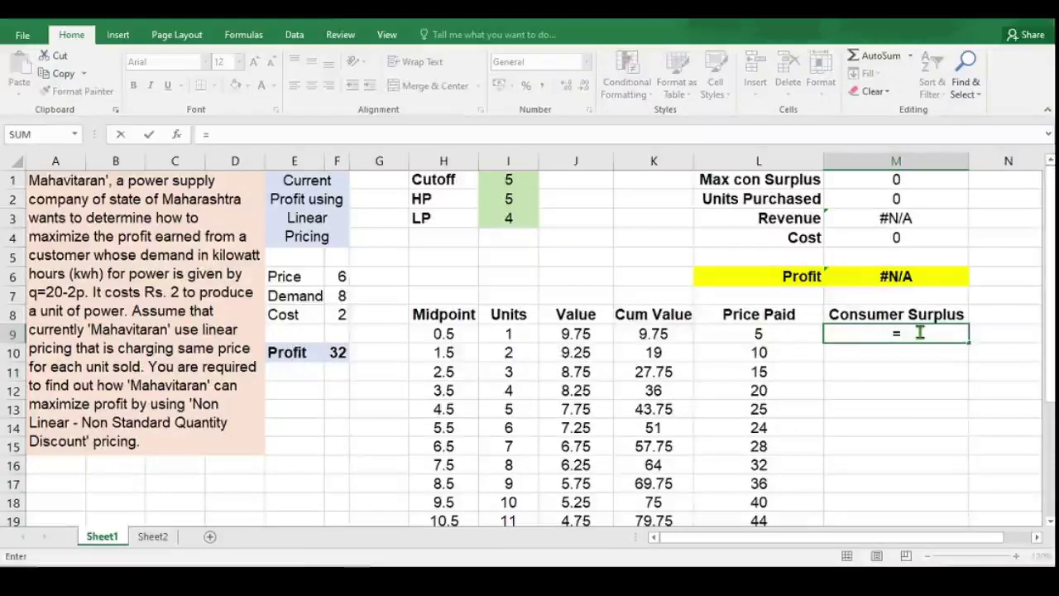
{"action": "left_click", "coordinate": [662, 332]}
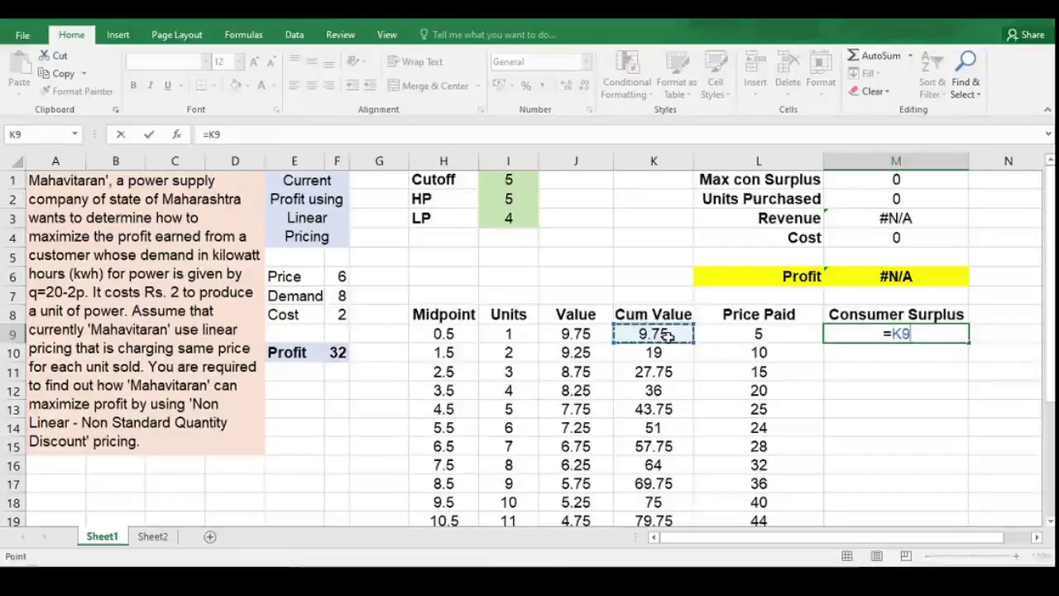
{"action": "type", "text": "-"}
{"action": "left_click", "coordinate": [726, 331]}
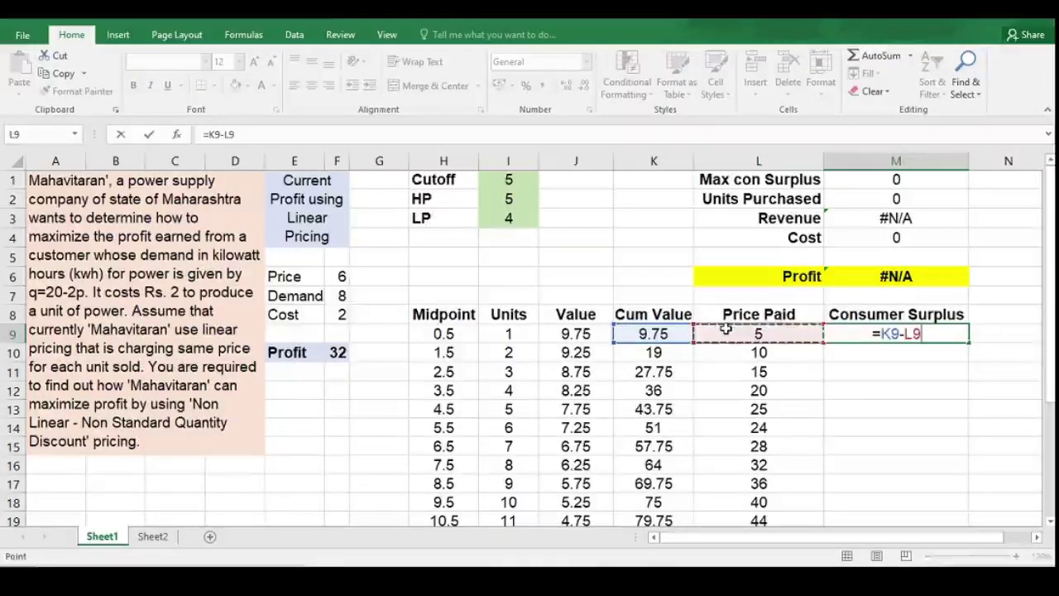
{"action": "key", "text": "Return"}
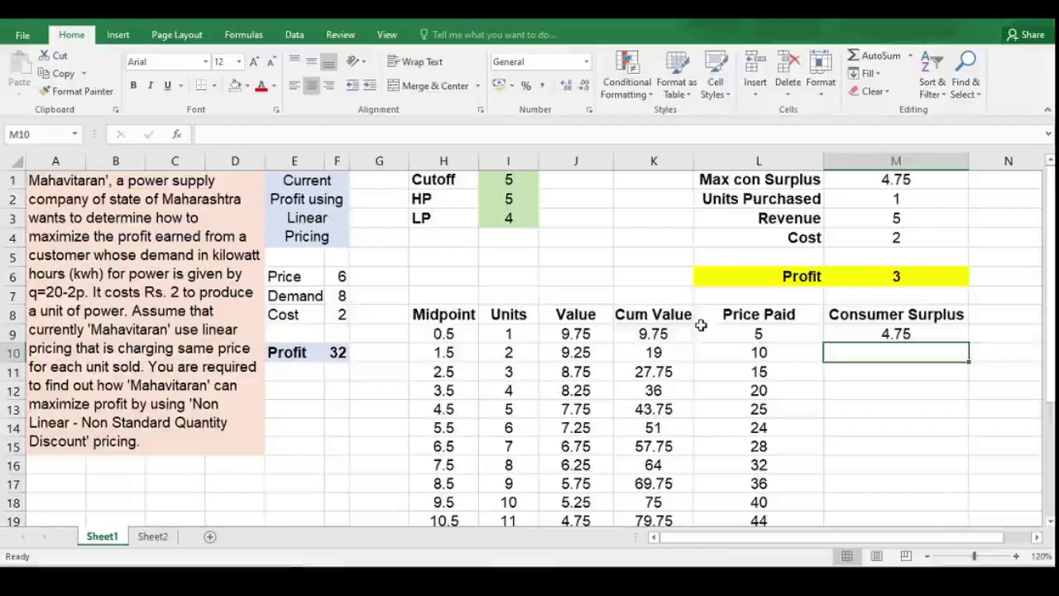
{"action": "left_click", "coordinate": [959, 336]}
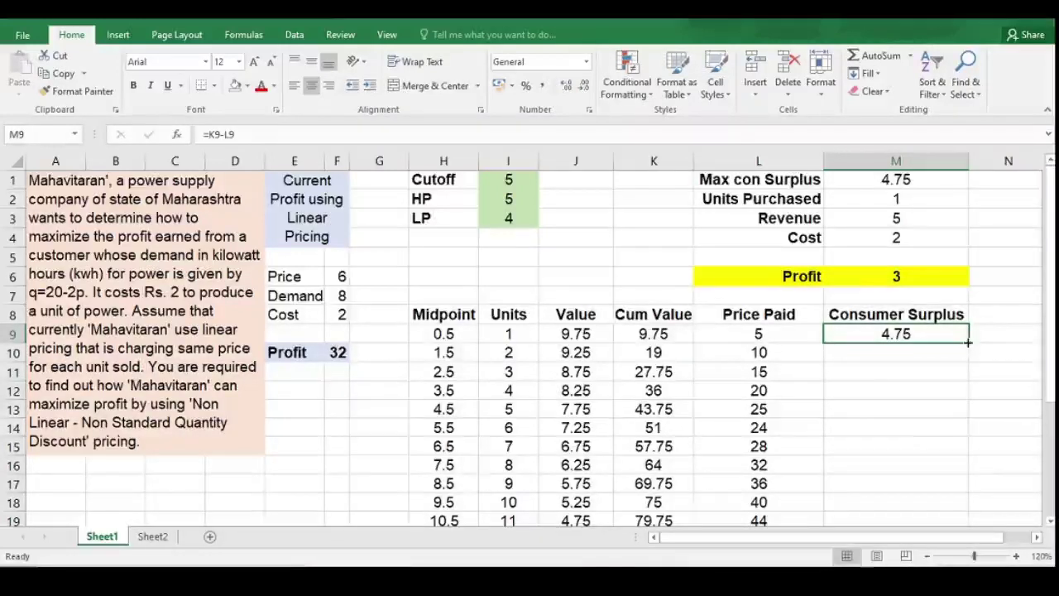
{"action": "double_click", "coordinate": [968, 342]}
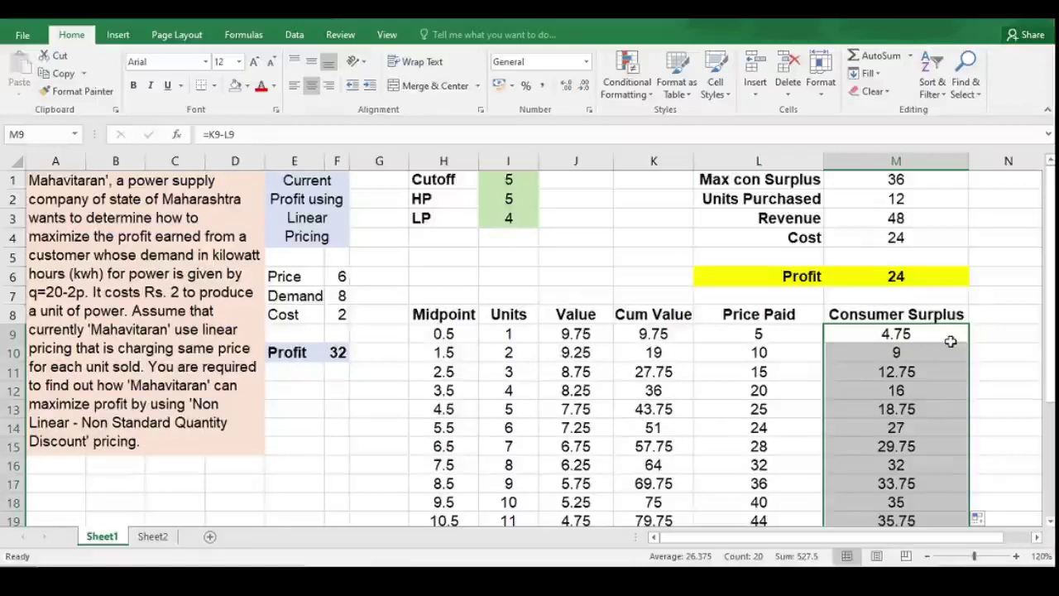
{"action": "left_click", "coordinate": [950, 341]}
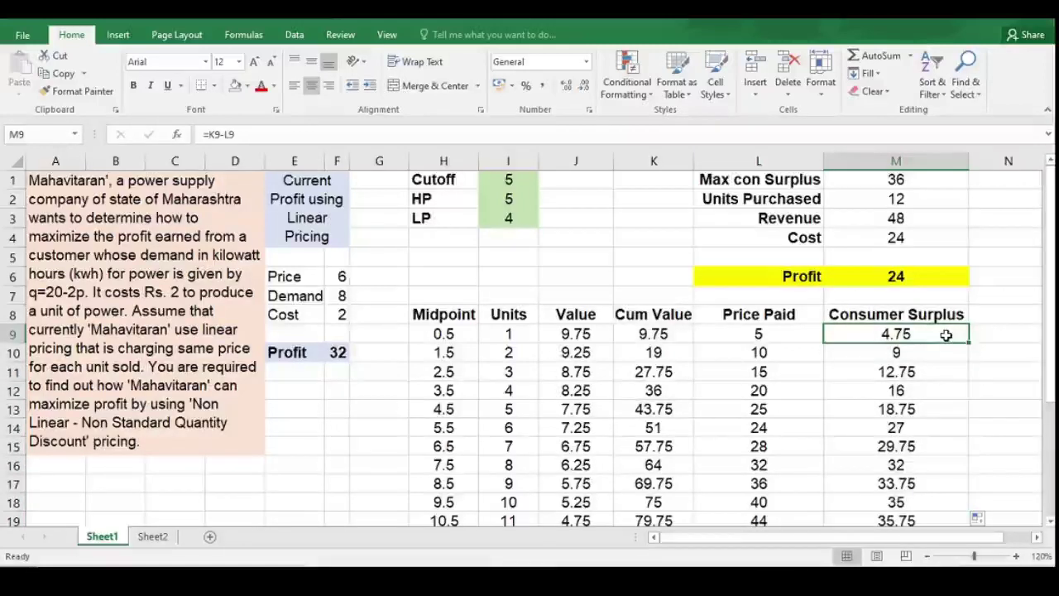
- Review the existing Evolutionary Solver setup that maximizes M6 by changing I1:I3, solve it, and keep the Solver solution
{"action": "left_click", "coordinate": [297, 36]}
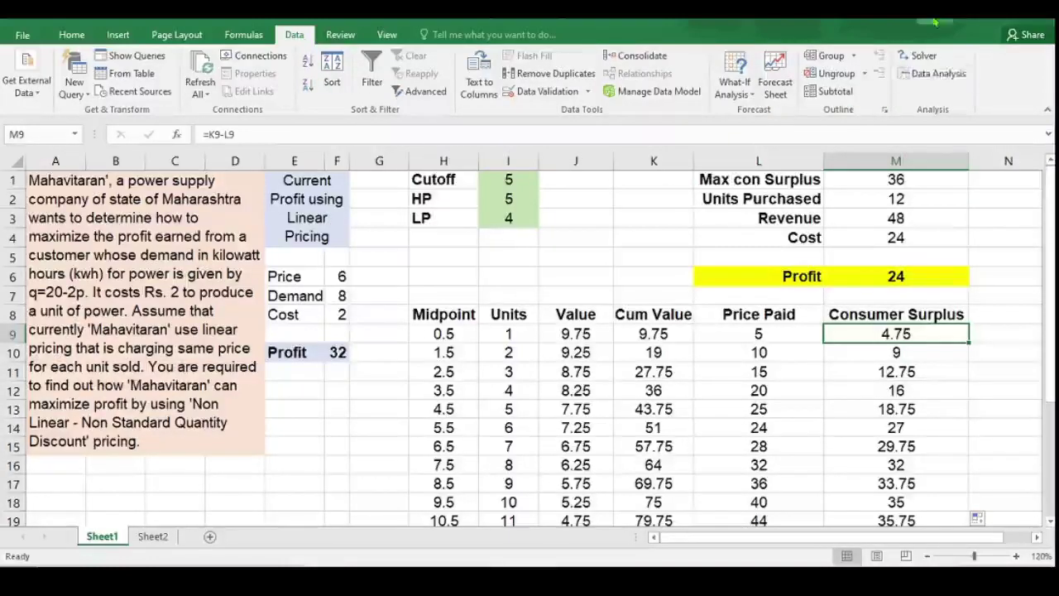
{"action": "left_click", "coordinate": [924, 56]}
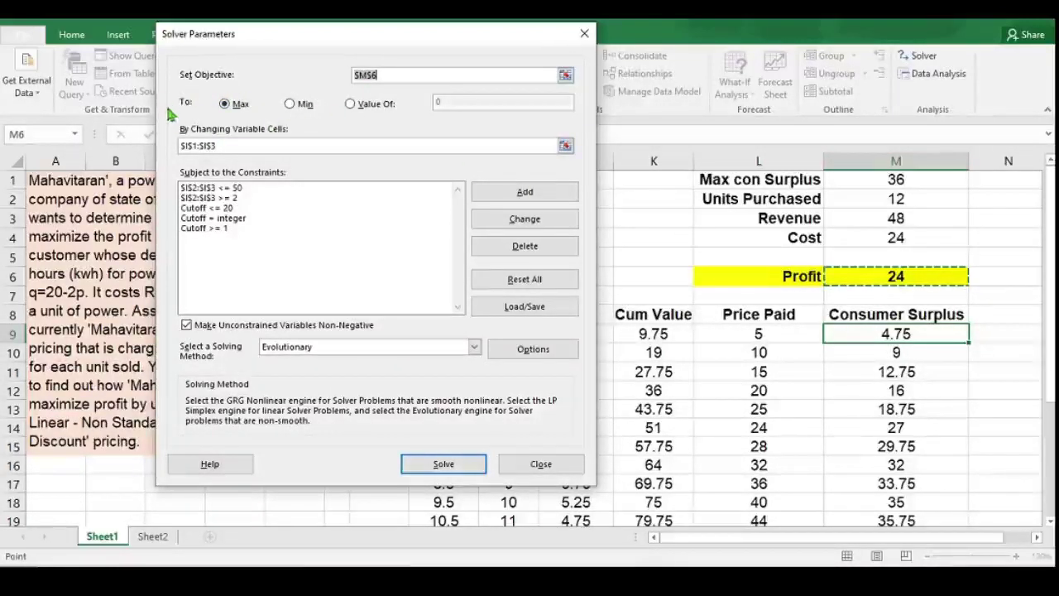
{"action": "left_click", "coordinate": [254, 145]}
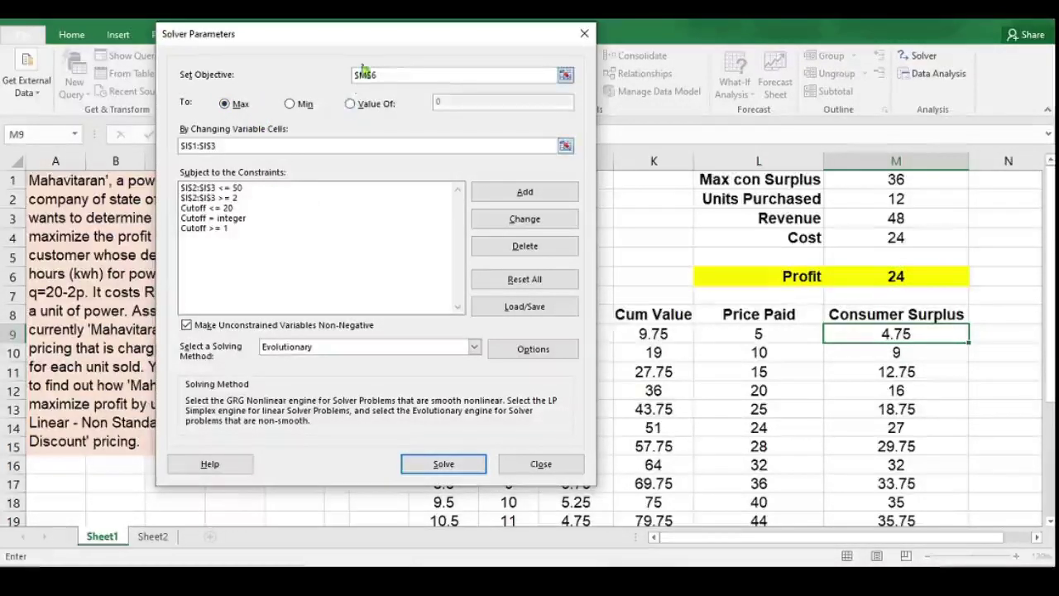
{"action": "left_click_drag", "start_coordinate": [192, 34], "coordinate": [706, 34]}
{"action": "left_click_drag", "start_coordinate": [902, 43], "coordinate": [865, 44]}
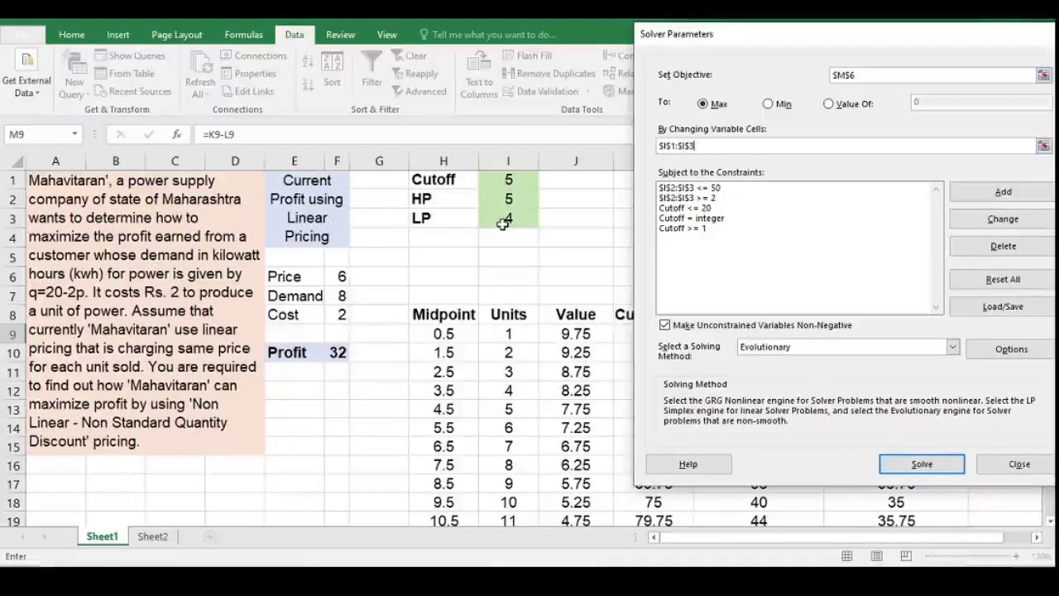
{"action": "left_click_drag", "start_coordinate": [876, 45], "coordinate": [831, 48]}
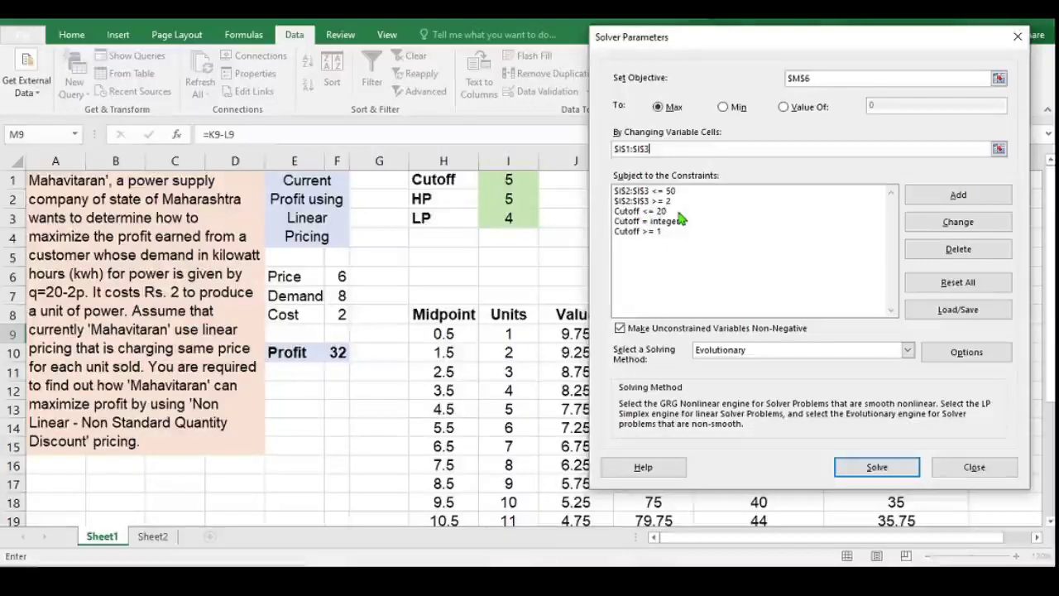
{"action": "scroll", "coordinate": [506, 403], "scroll_direction": "down", "scroll_amount": 5}
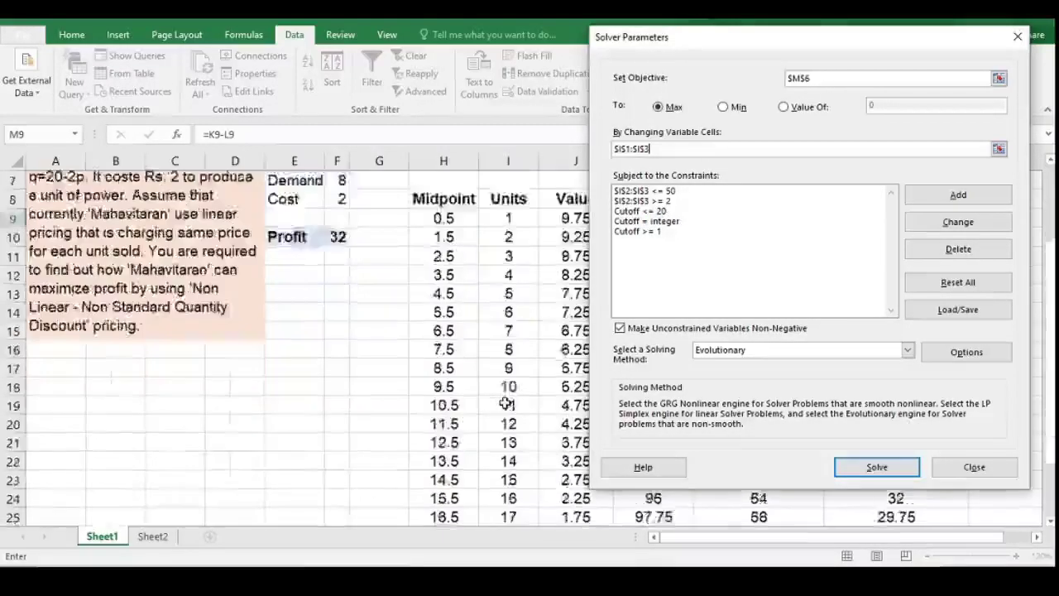
{"action": "scroll", "coordinate": [506, 404], "scroll_direction": "up", "scroll_amount": 5}
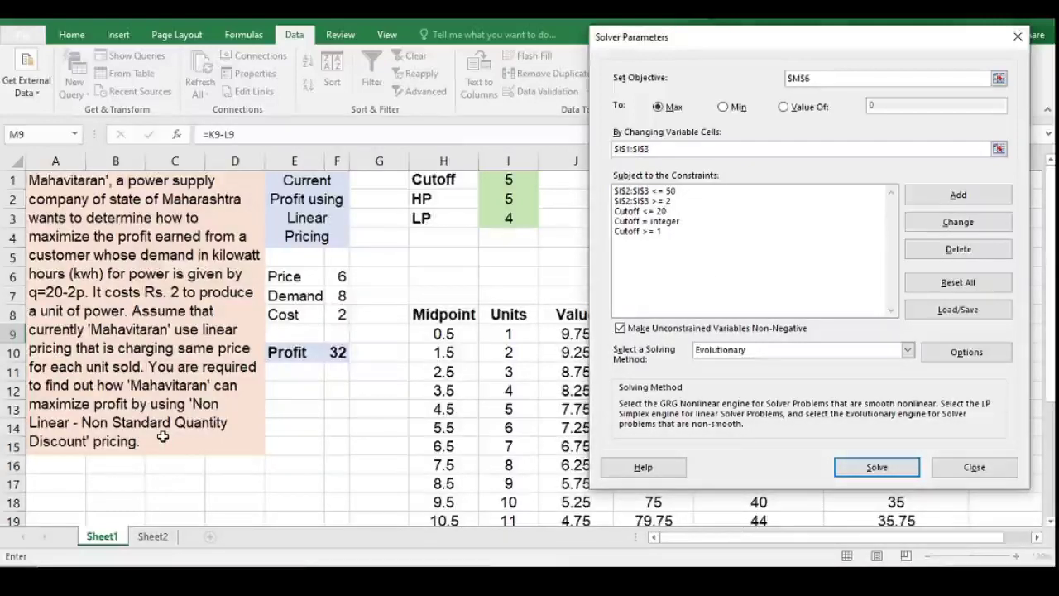
{"action": "left_click_drag", "start_coordinate": [827, 38], "coordinate": [826, 14]}
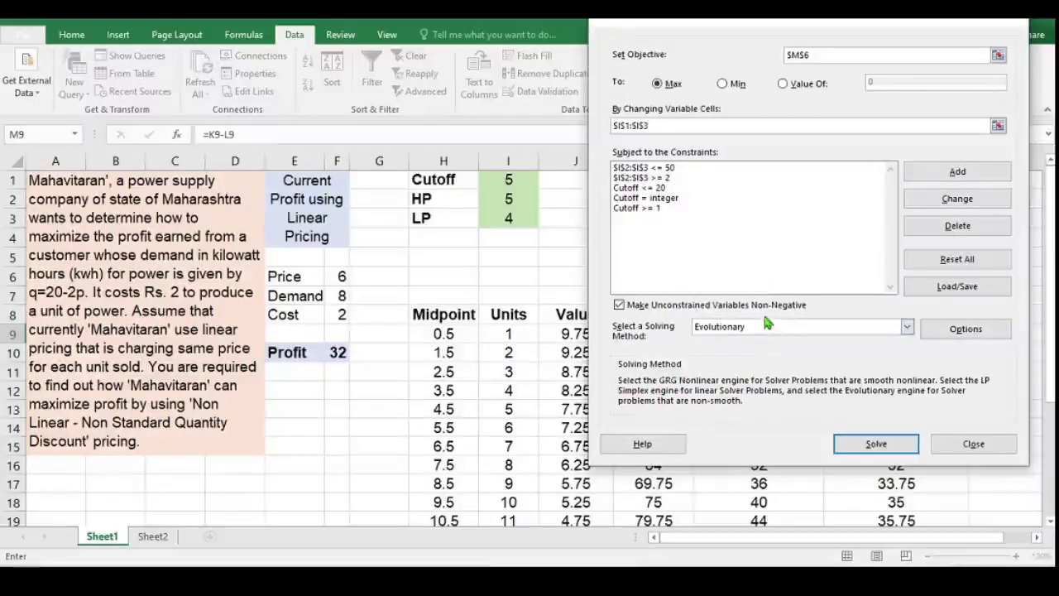
{"action": "left_click", "coordinate": [873, 446]}
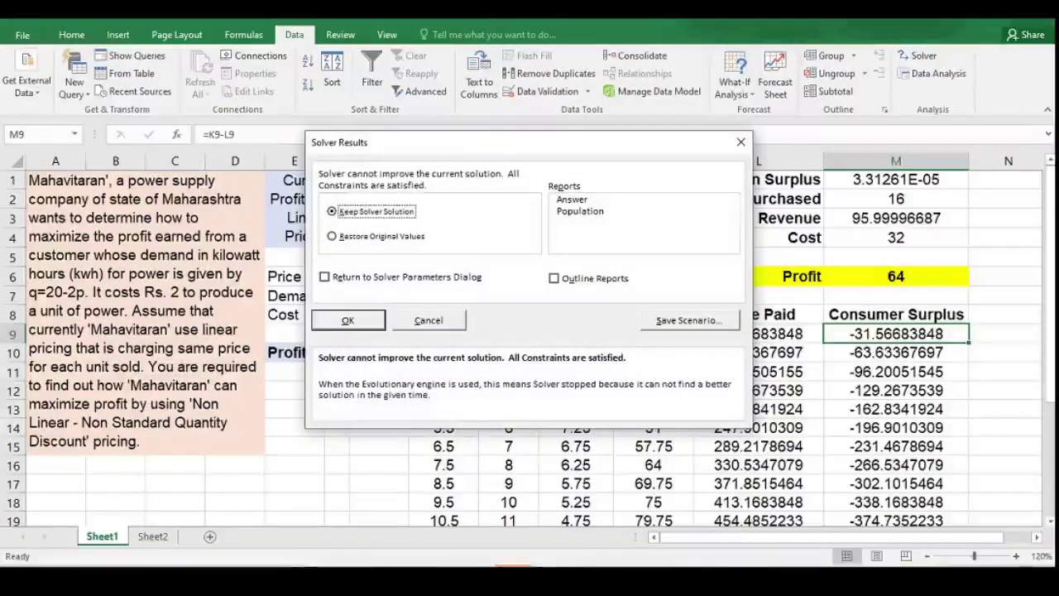
{"action": "left_click", "coordinate": [348, 320]}
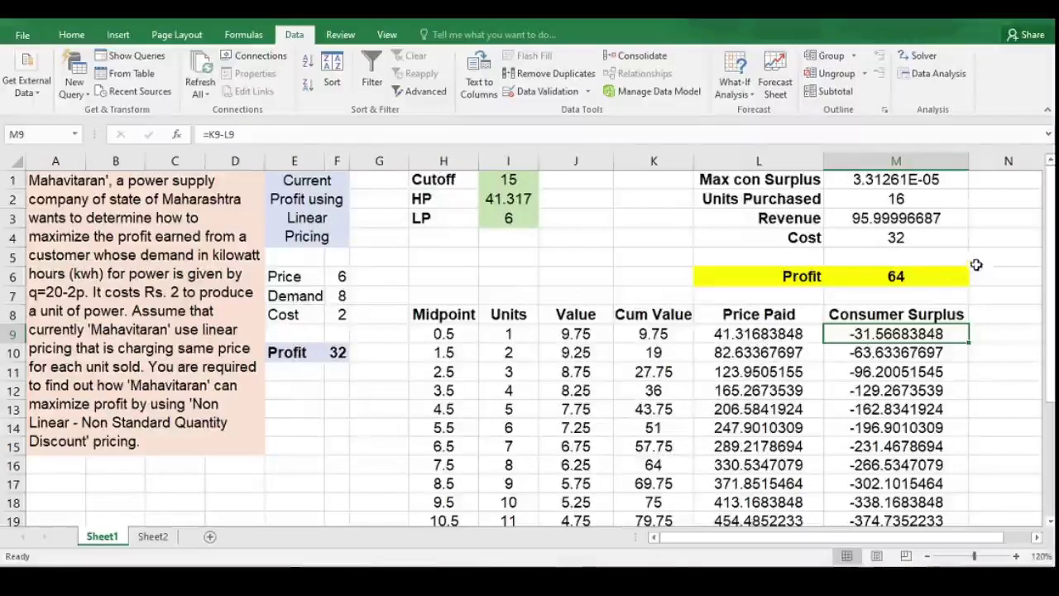